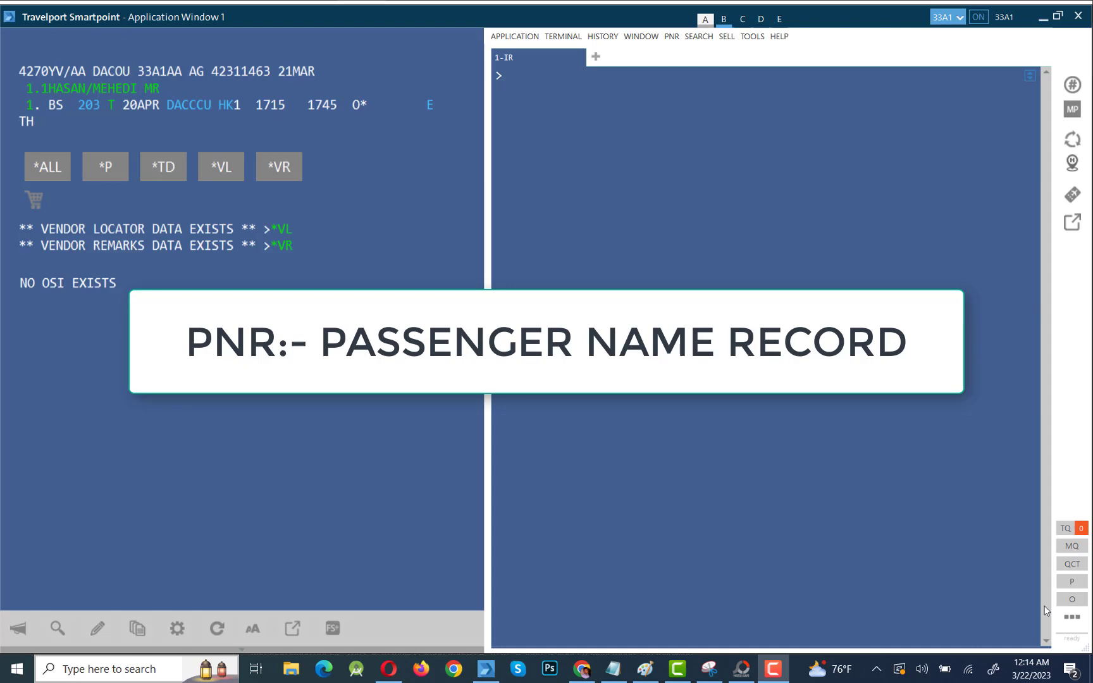
Step: Bring the Notepad PNR step list in front of the Smartpoint booking for BS 203 on 20APR
click(694, 423)
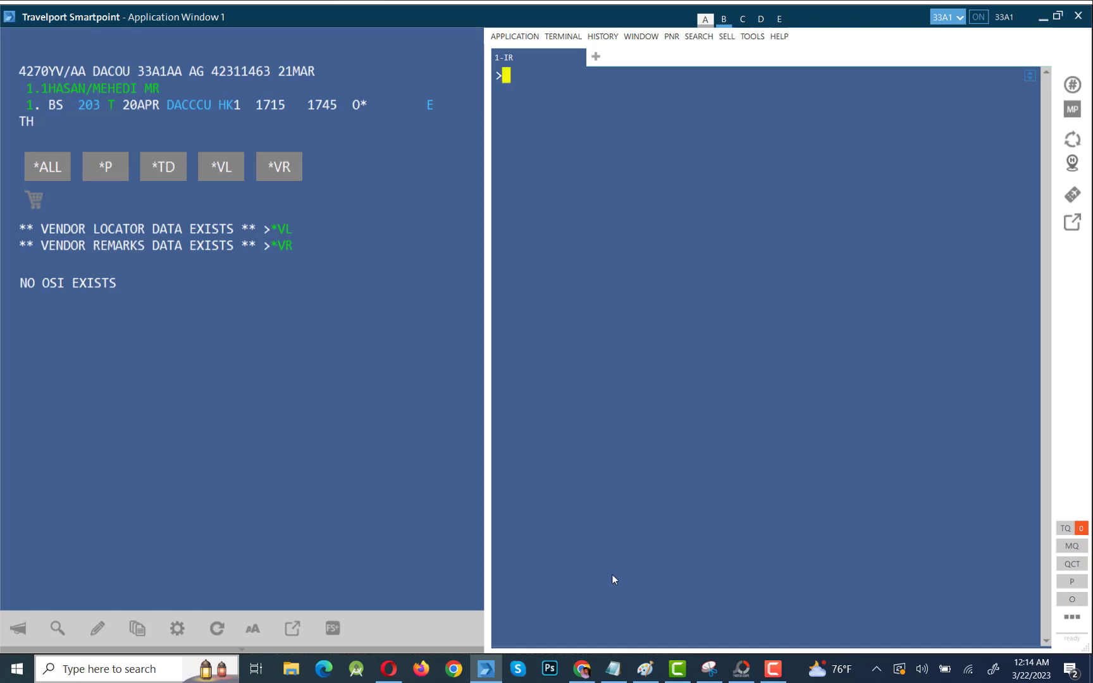
click(613, 669)
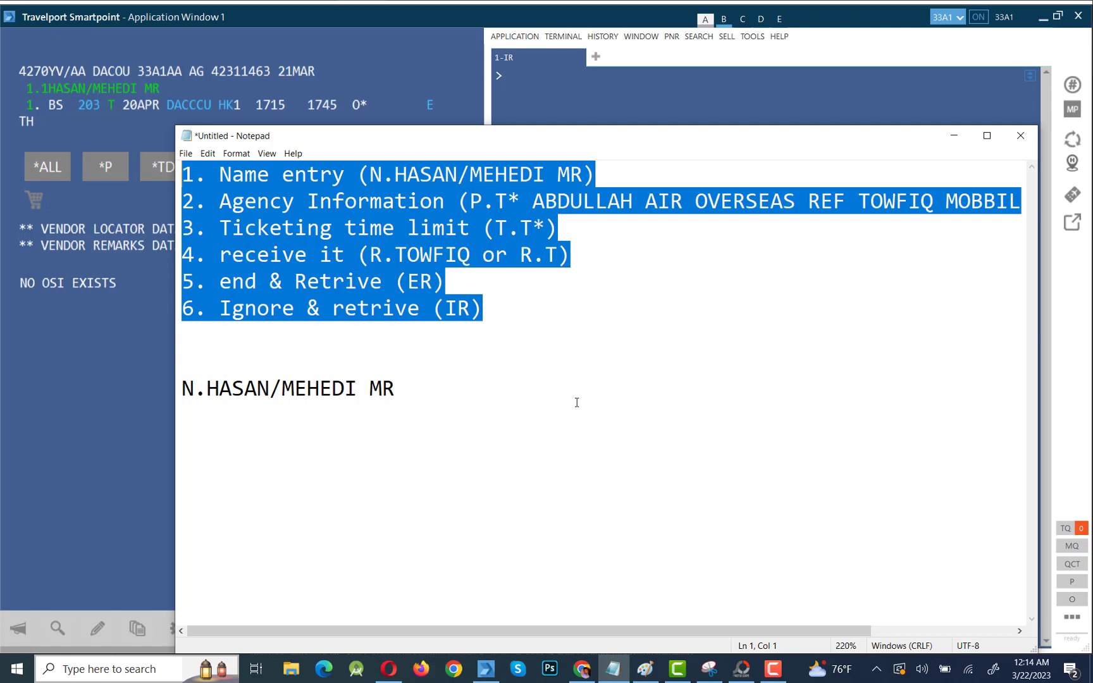
Step: Rewrite the notes as four steps: 1. XI, 2. R. plus agent's name, 3. ER, 4. IR
key(ctrl+z)
click(301, 184)
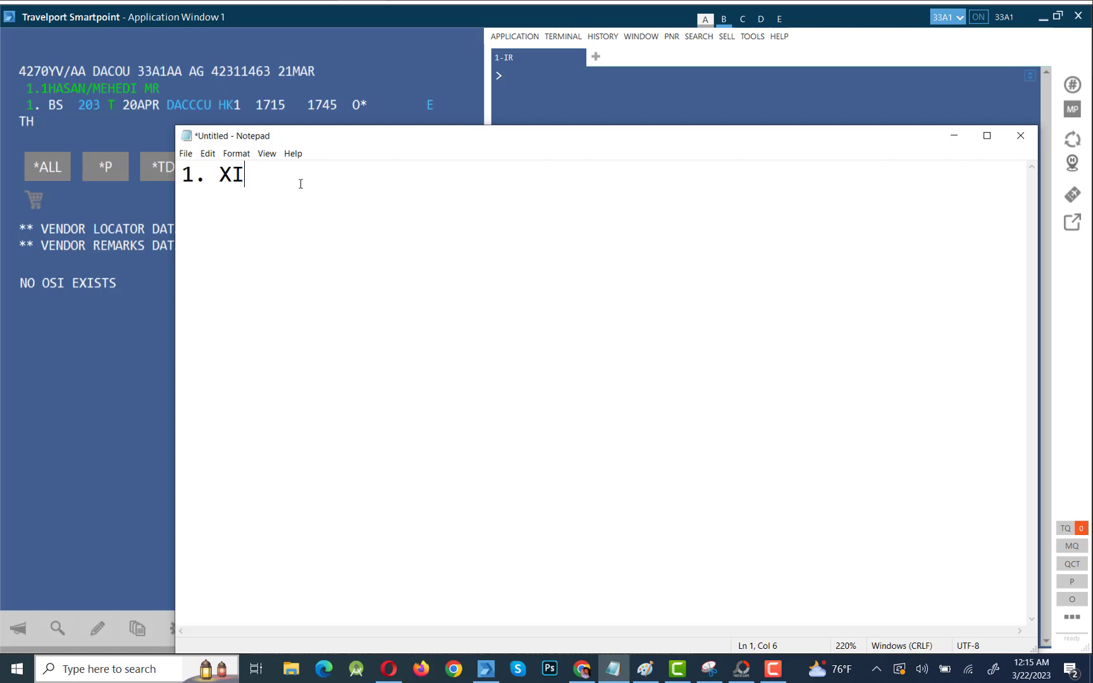
key(Return)
text(2. R.AZIZ)
key(Return)
text(3. ER )
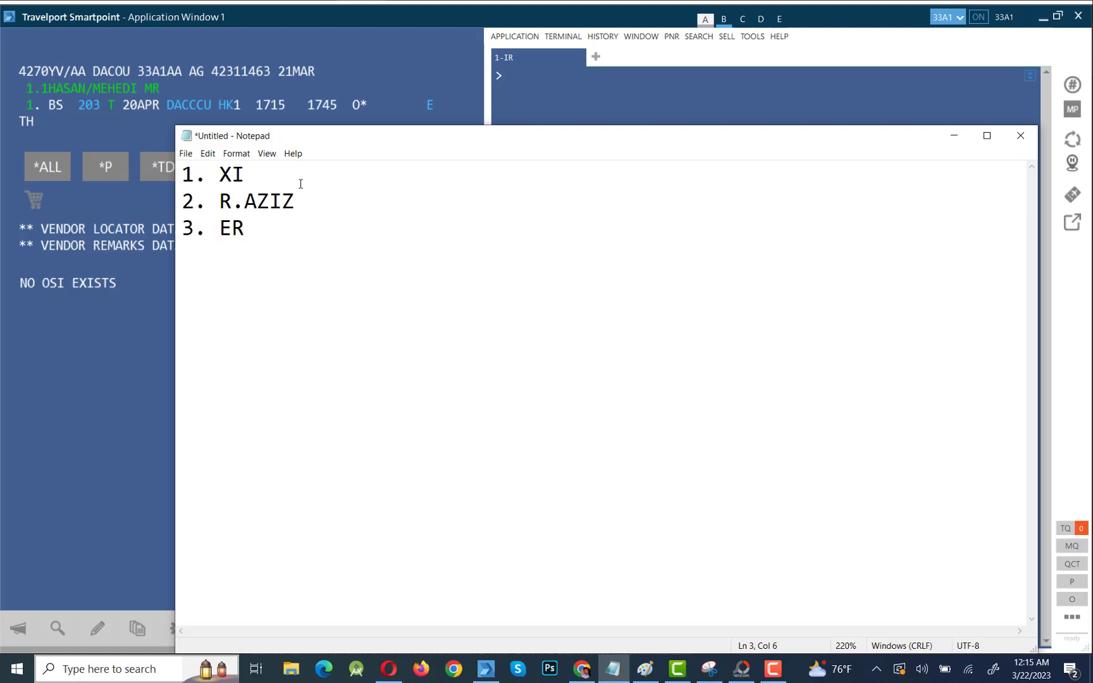
text(4.IR)
key(Left)
key(Left)
Step: Add the note '(IF FARE IS LOAD INTO THE PNR YOU MUST ENTER ER TWICE)' beneath ER
drag(253, 261, 214, 170)
click(284, 290)
drag(272, 226, 225, 220)
click(256, 227)
key(Return)
text(())
key(Left)
text(IF FARE )
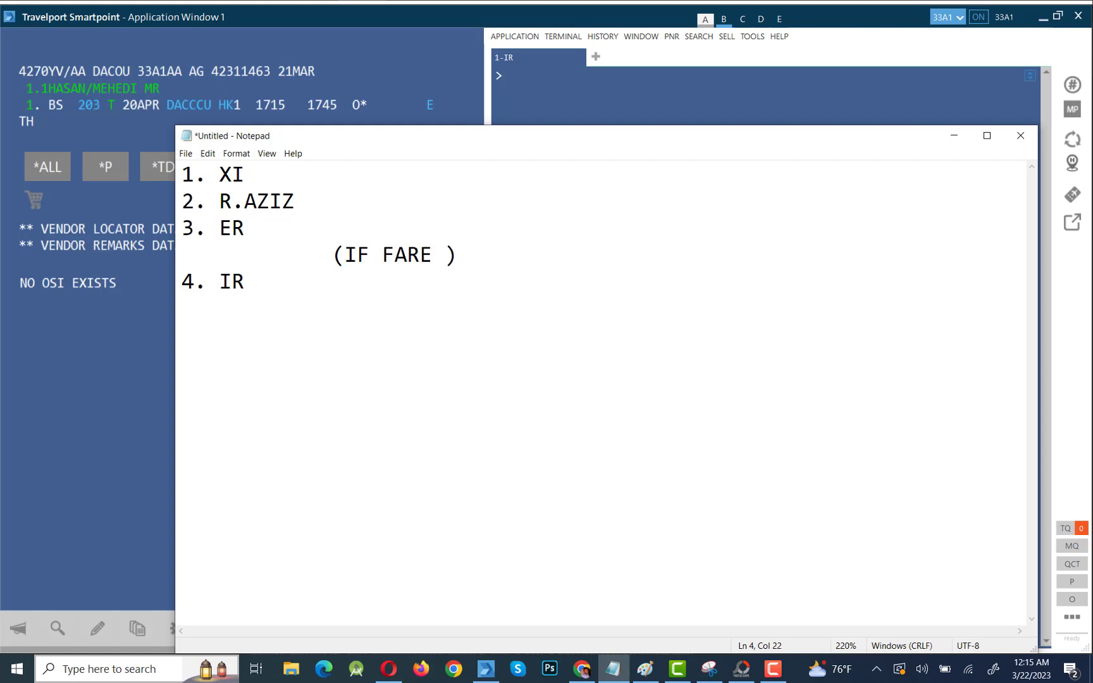
text(IS LOAD IN)
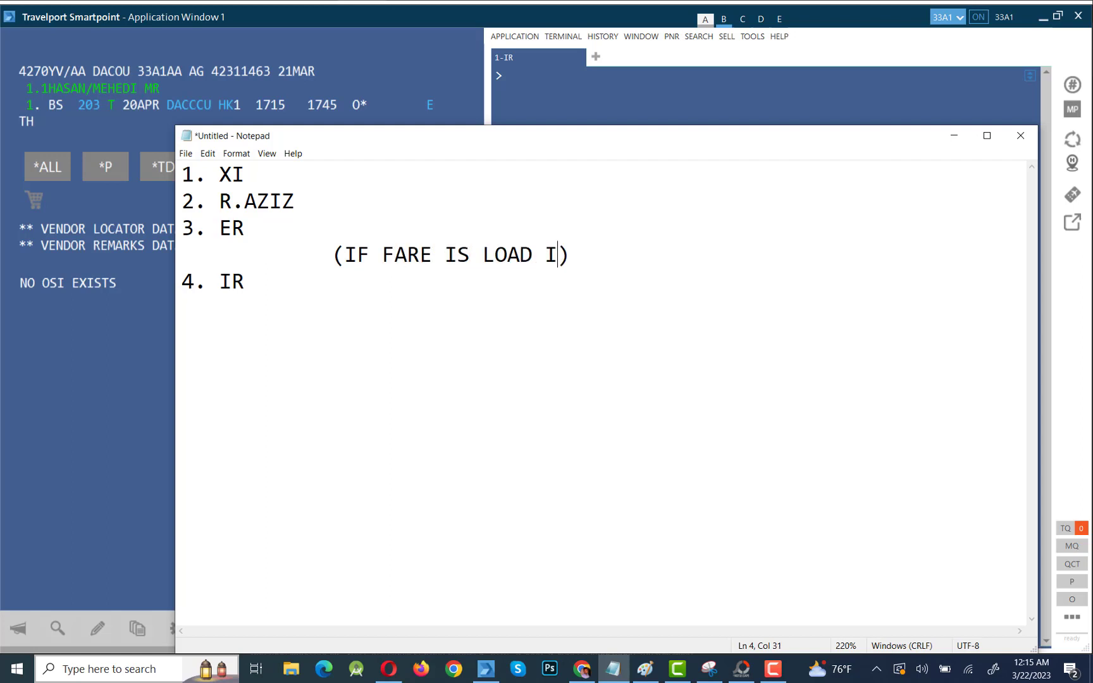
text(TO THE PNR)
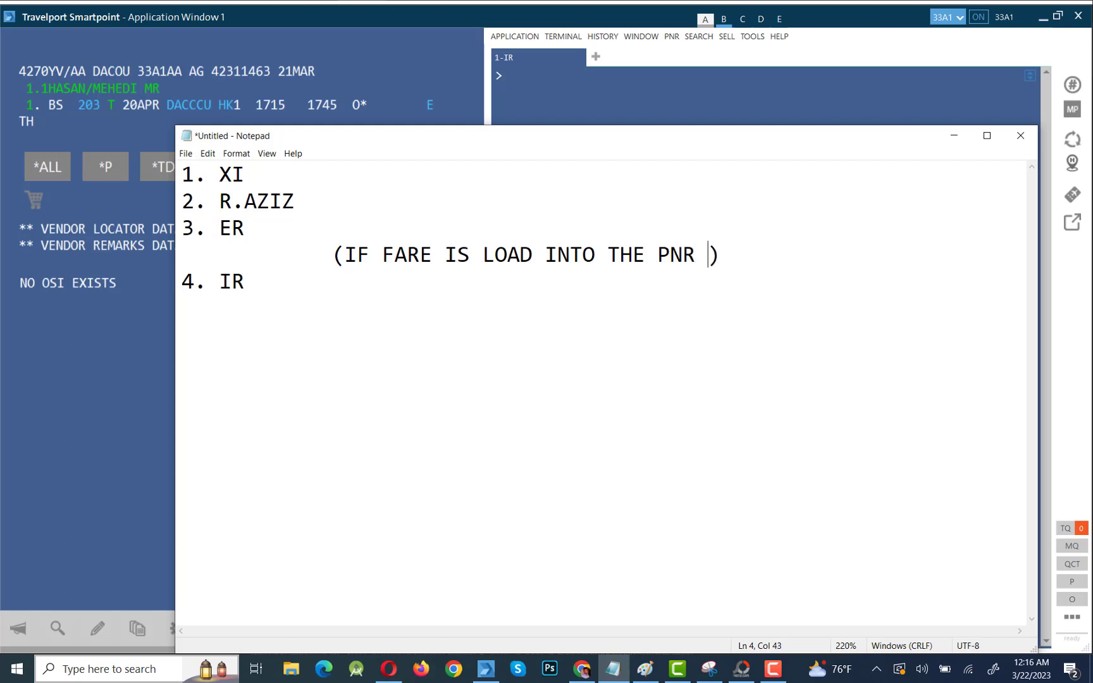
text( YOU )
text(MUST ENTE)
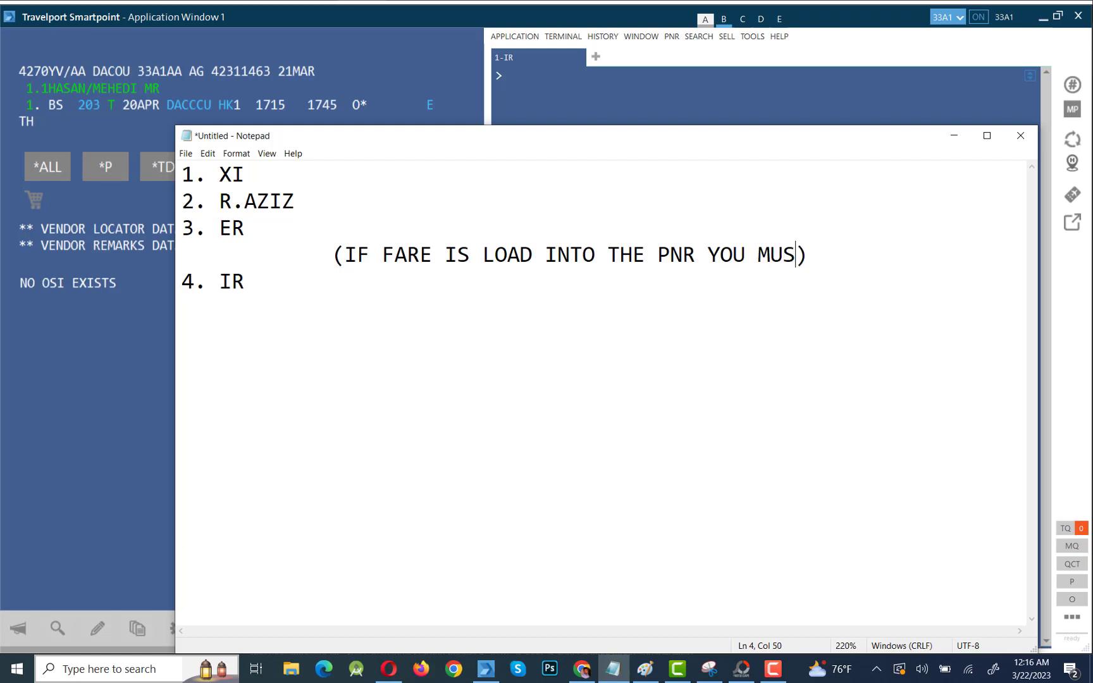
text(R )
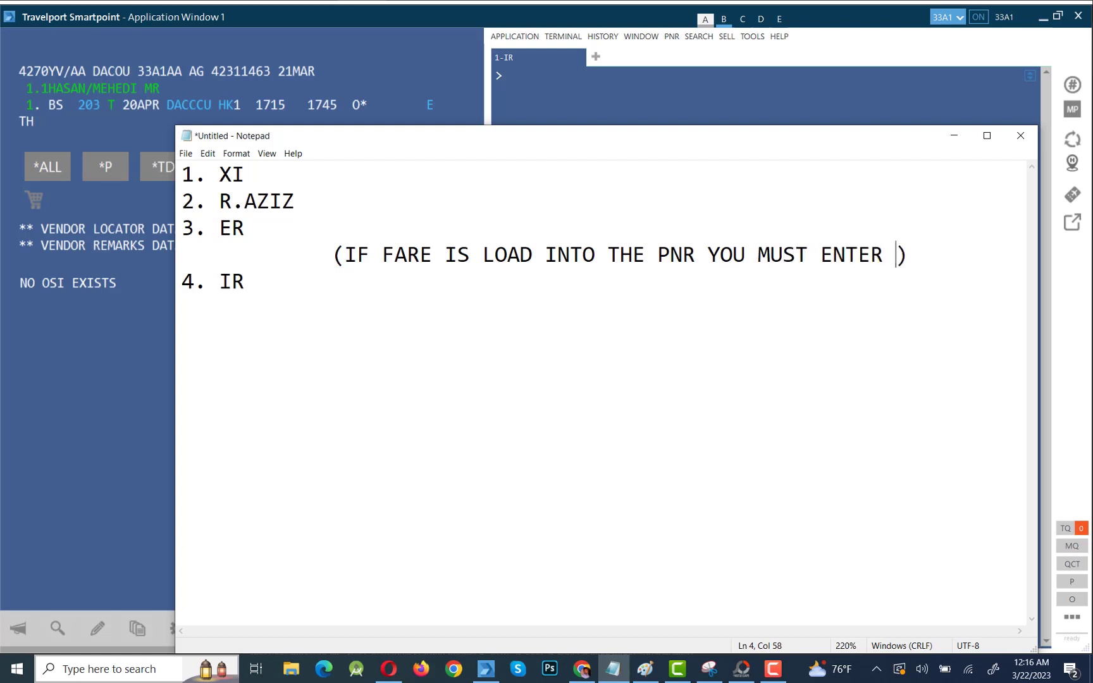
text(ER TWICE)
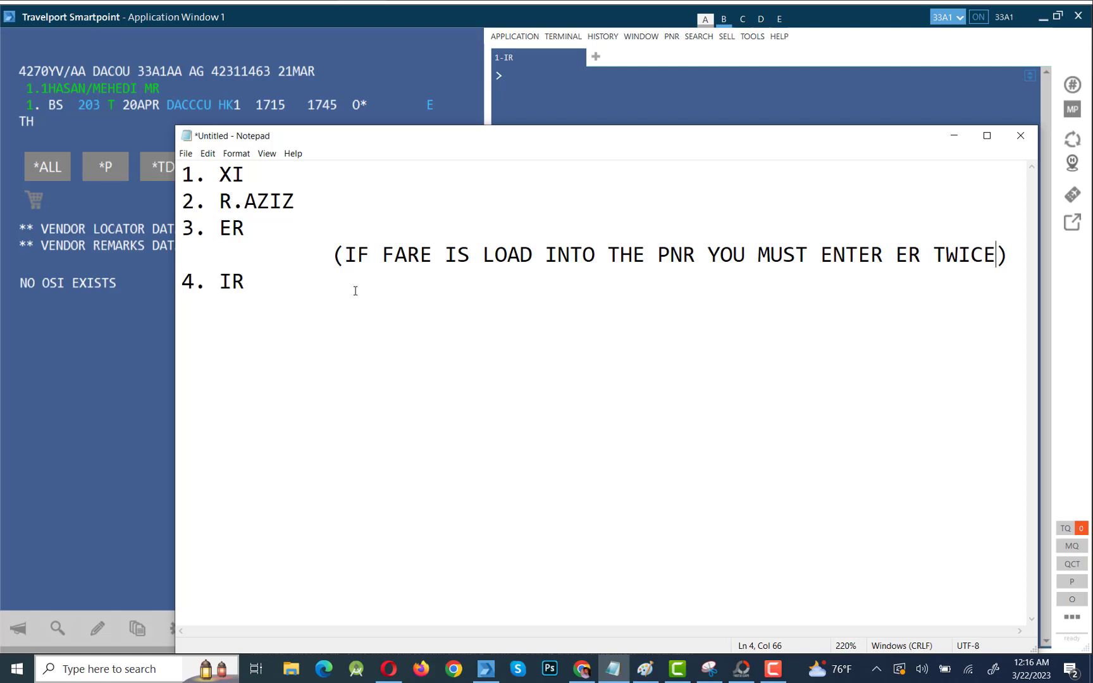
Step: Correct LOAD to LOADED in the note and return to the Smartpoint terminal
click(538, 253)
text(ES)
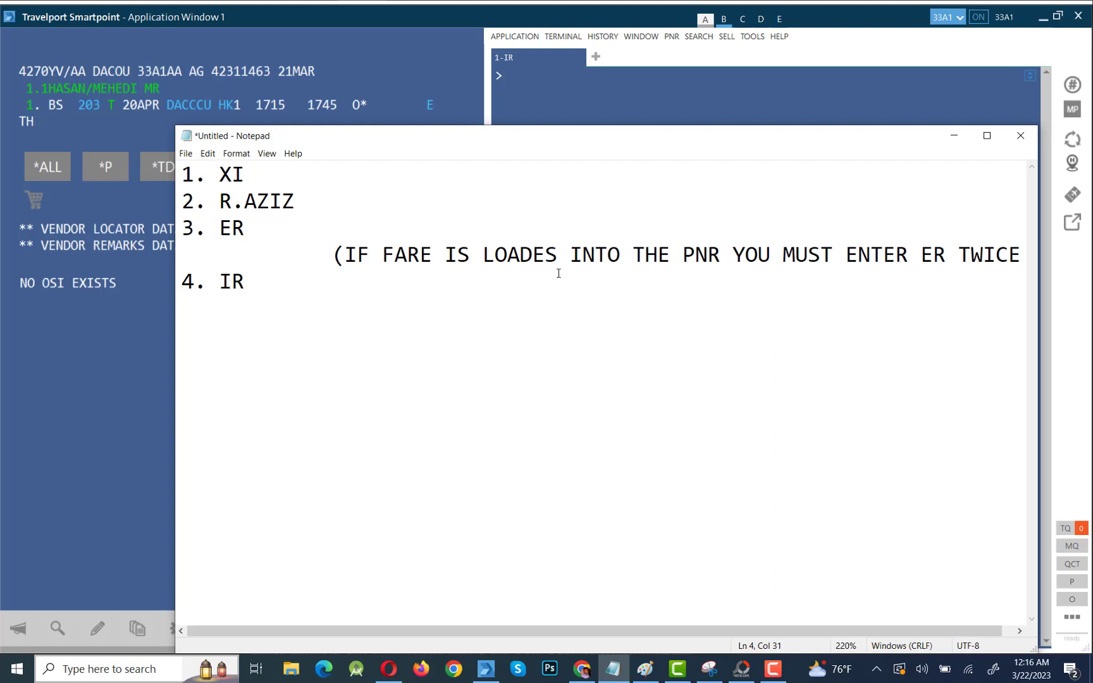
key(BackSpace)
text(D)
click(554, 94)
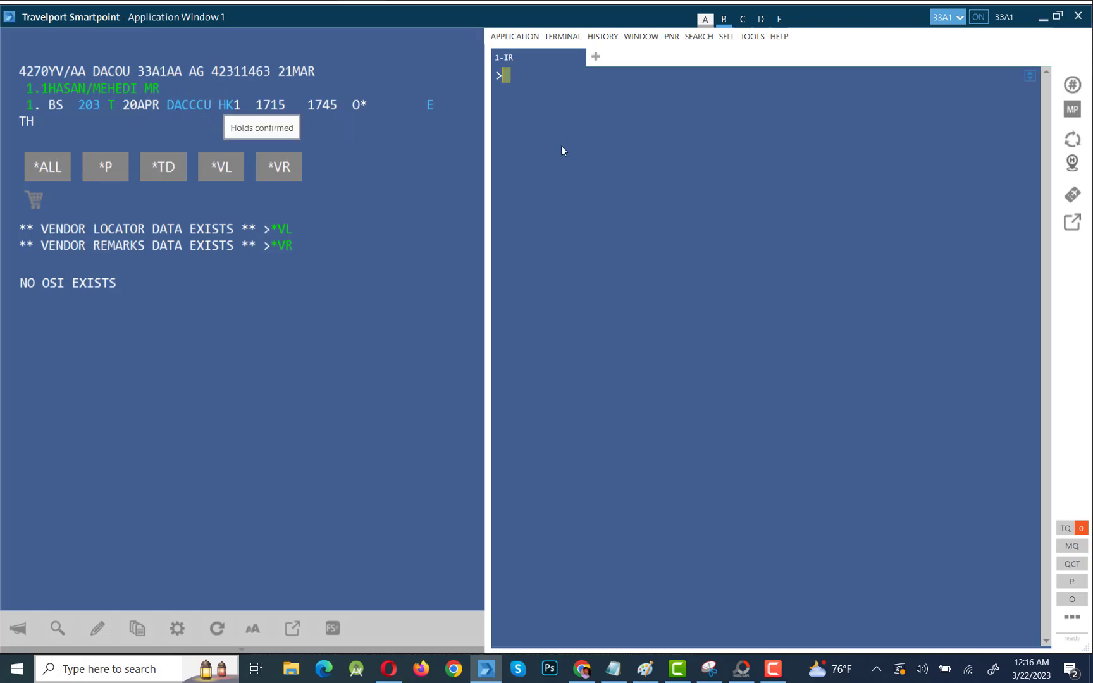
Step: Cancel the itinerary with XI, then ignore it with IR so BS 203 returns as HK1
text(IR)
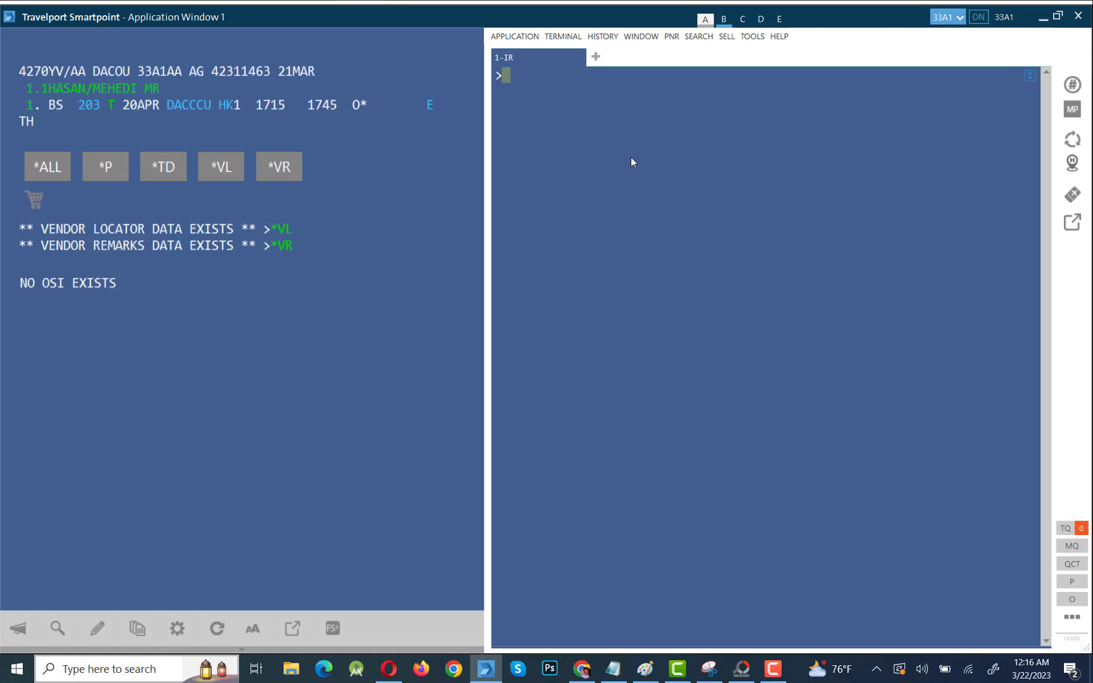
text(XI)
key(Return)
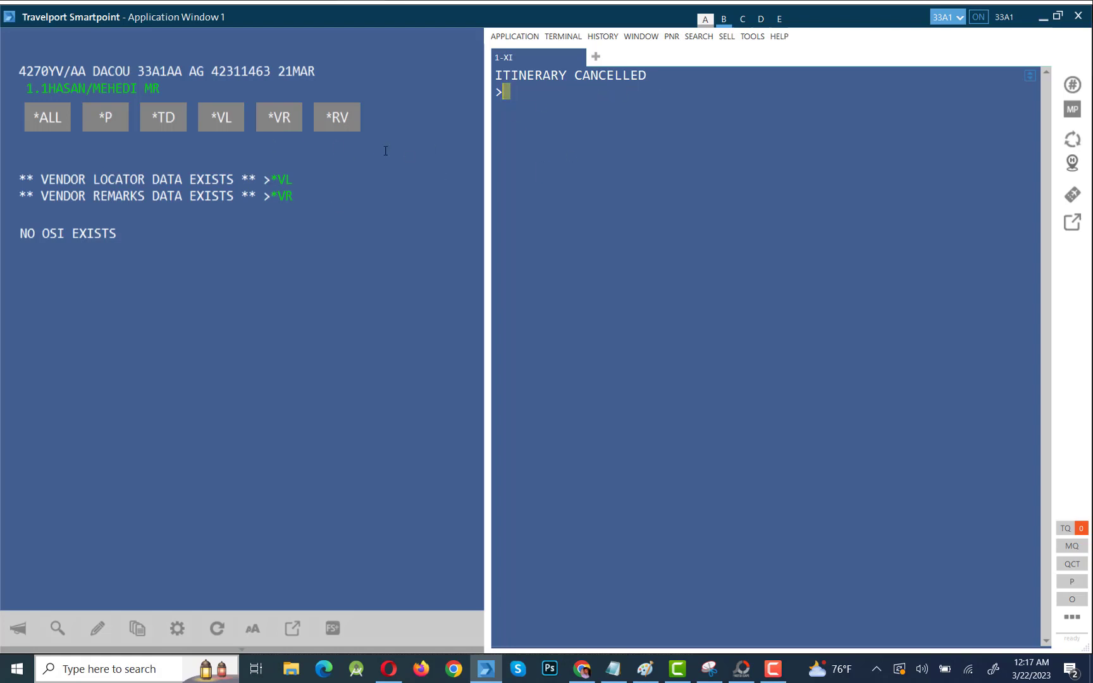
text(IR)
key(Return)
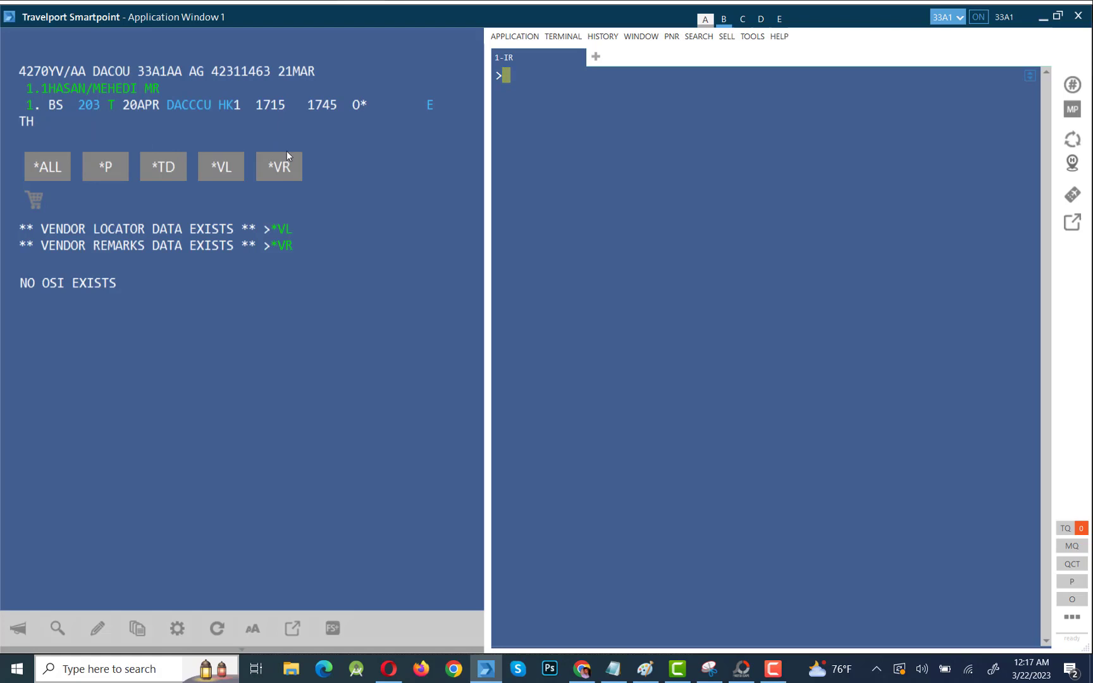
Step: Cancel the flight with XI, add a received-from entry with the agent's name, and end with ER
text(XI)
key(Return)
text(R.AZIZ)
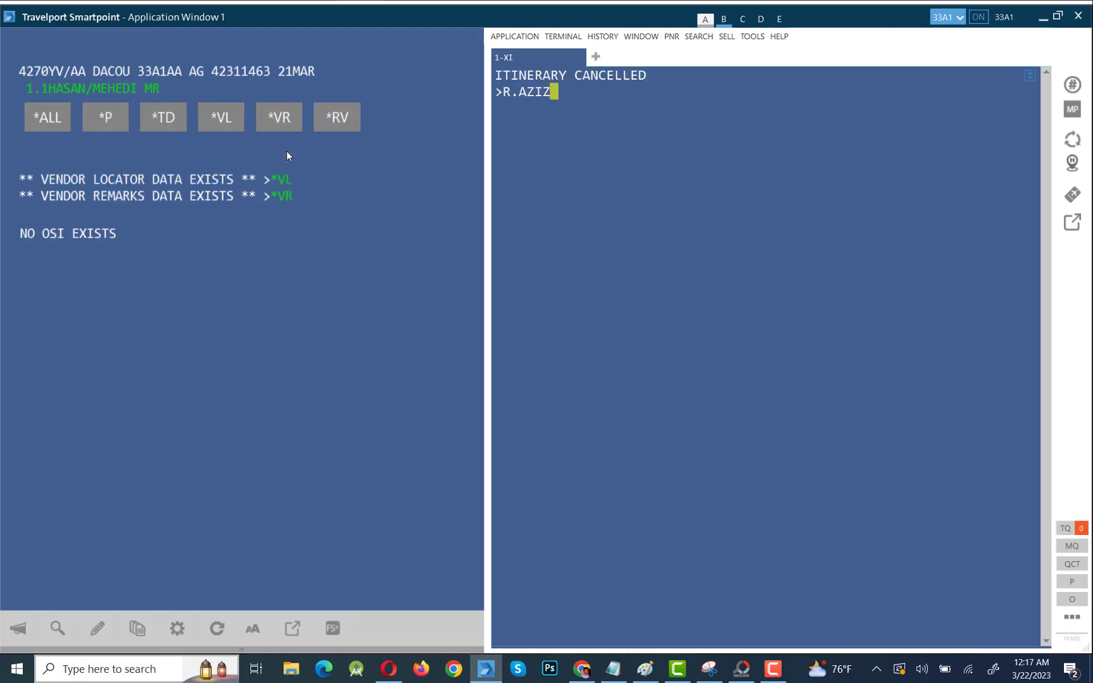
key(Return)
text(ER)
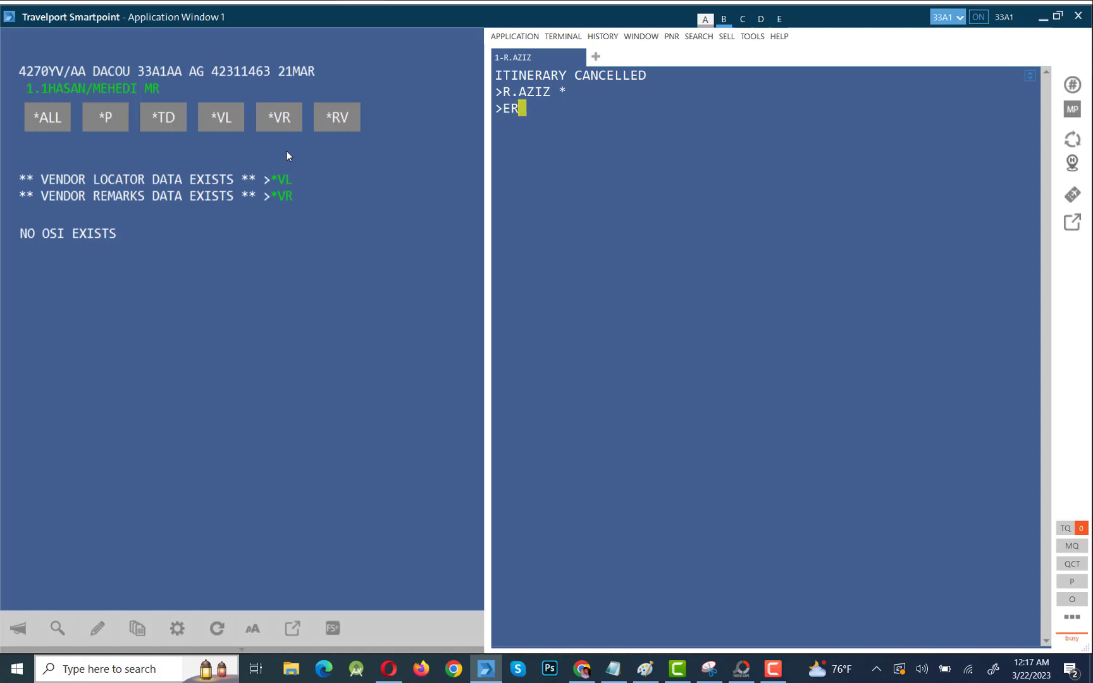
key(Return)
Step: Redisplay the PNR with IR and confirm XI reports no active itinerary to cancel
text(I)
key(BackSpace)
text(IR)
key(Return)
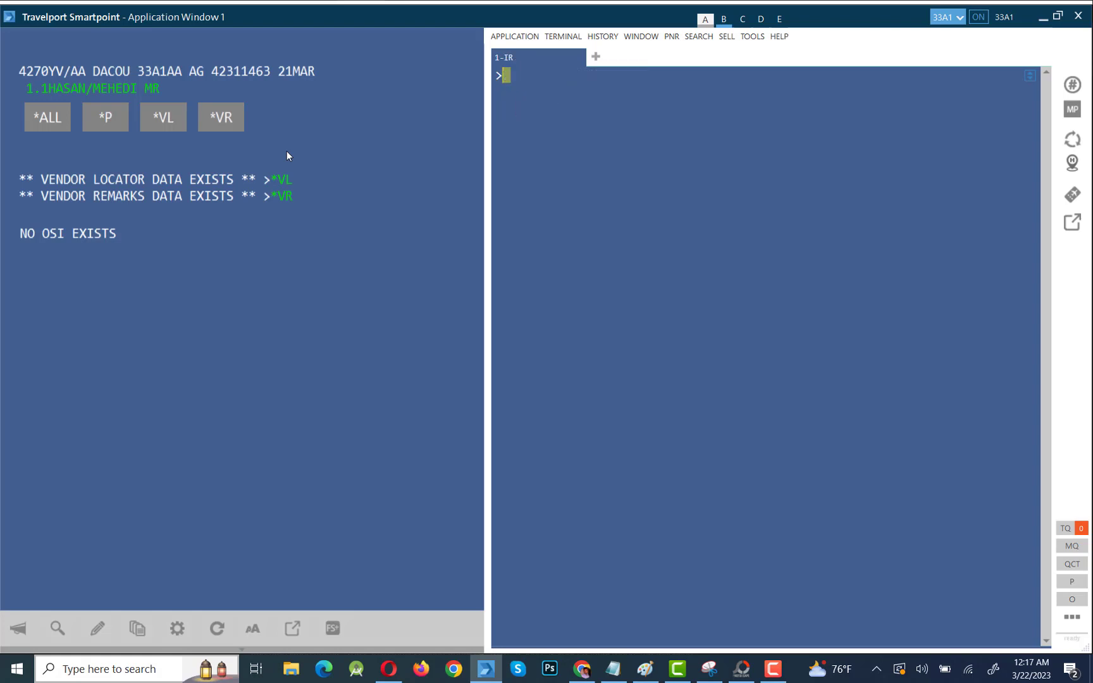
text(XI)
key(Return)
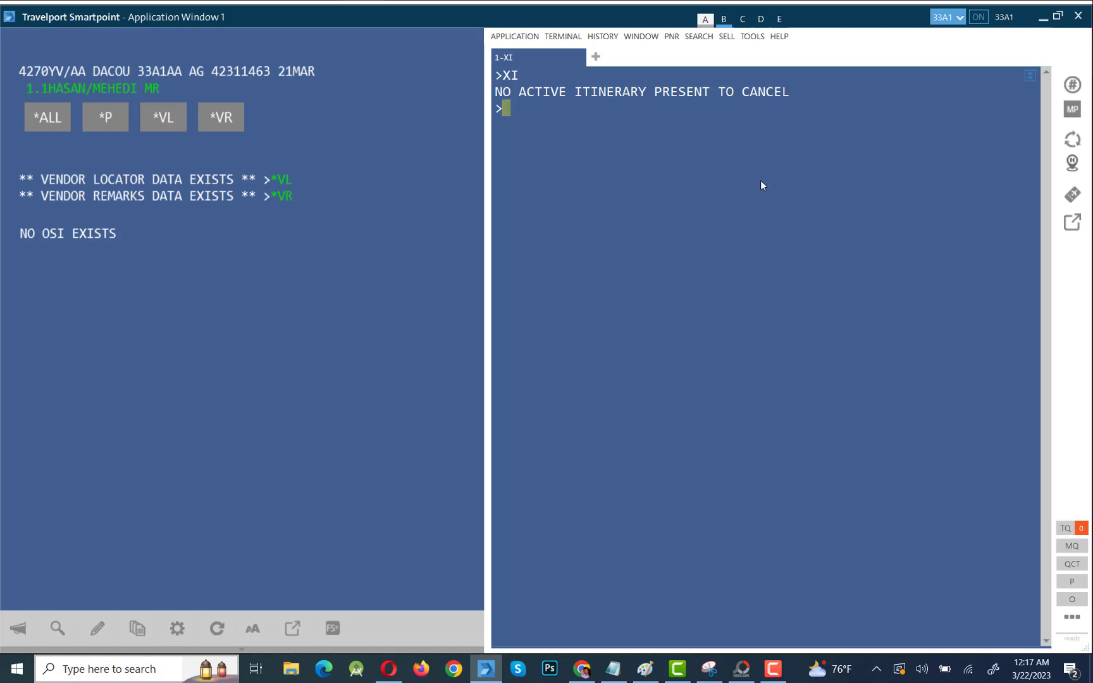
text(XI)
key(Return)
text(IR)
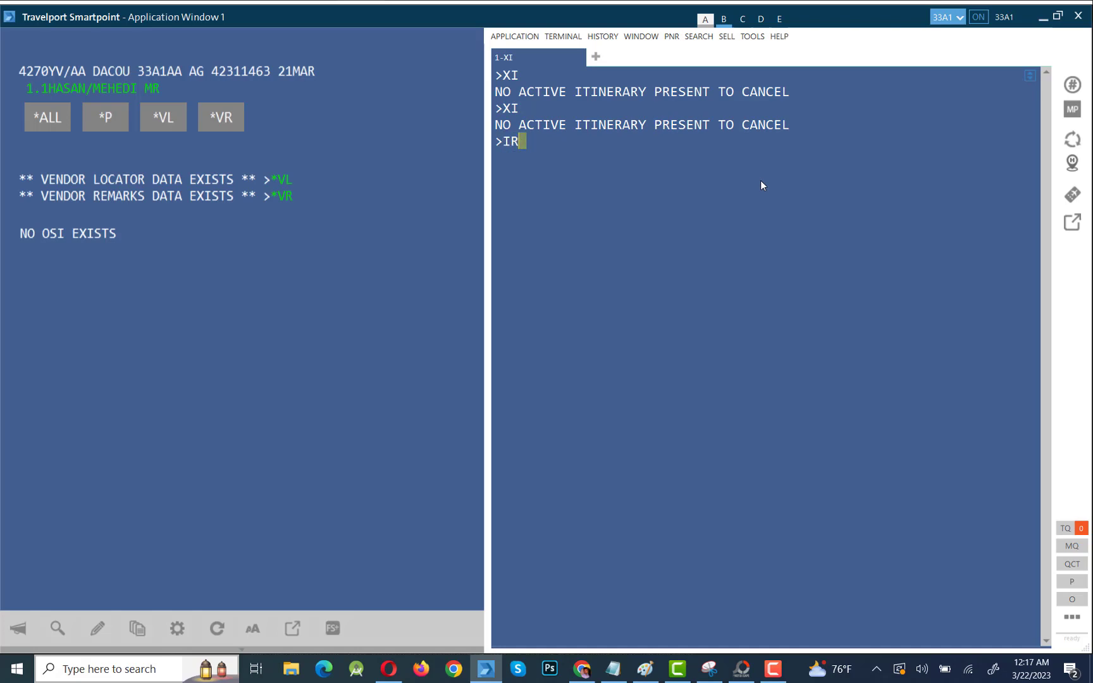
key(Return)
text(IR)
key(Return)
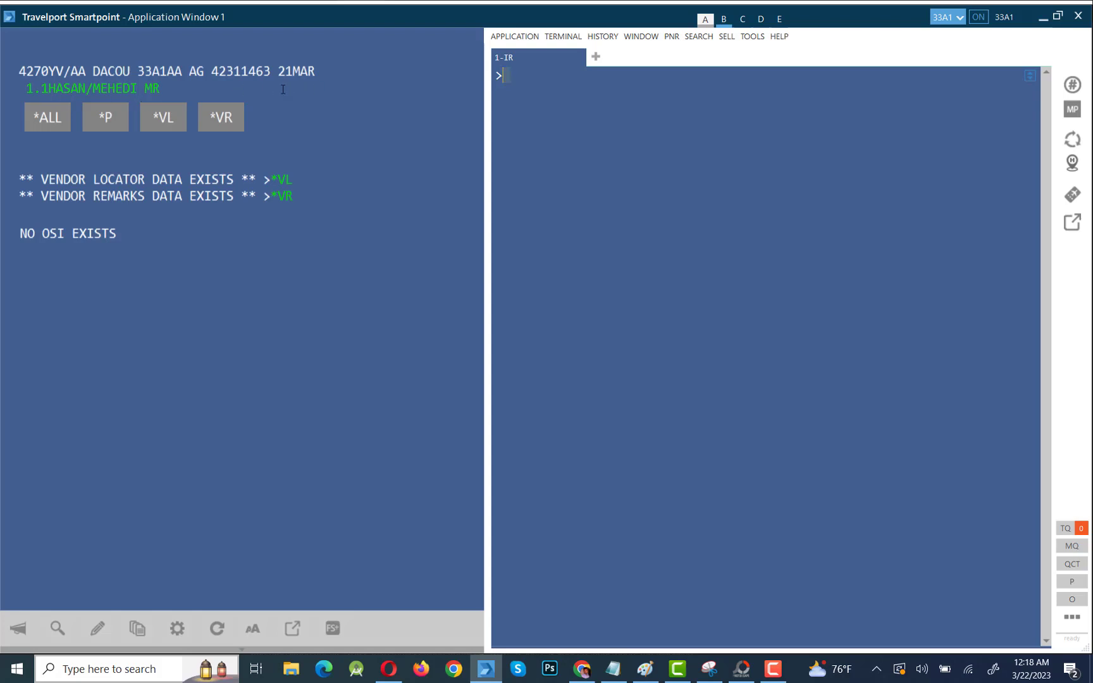
text(XI)
key(Return)
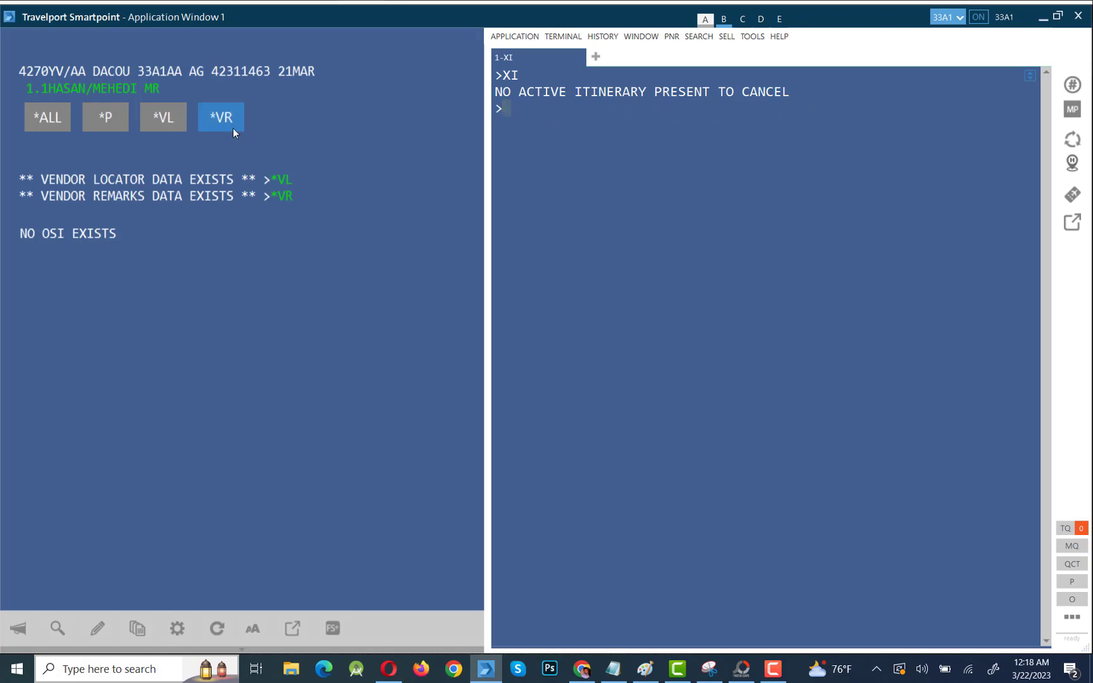
text(IR)
key(Return)
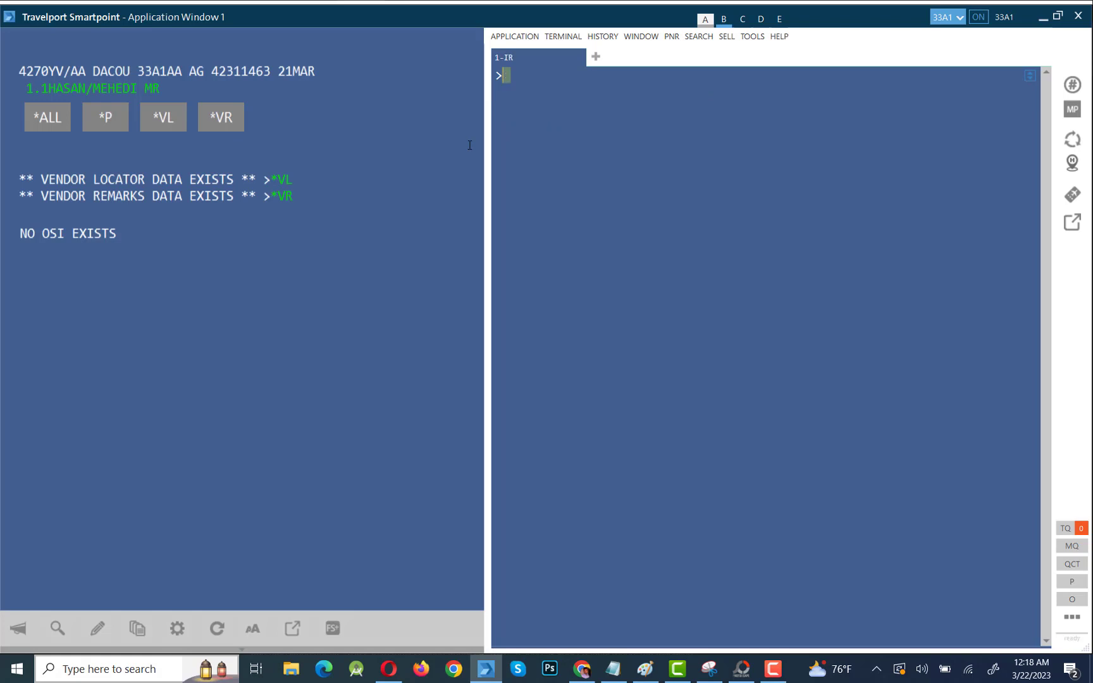